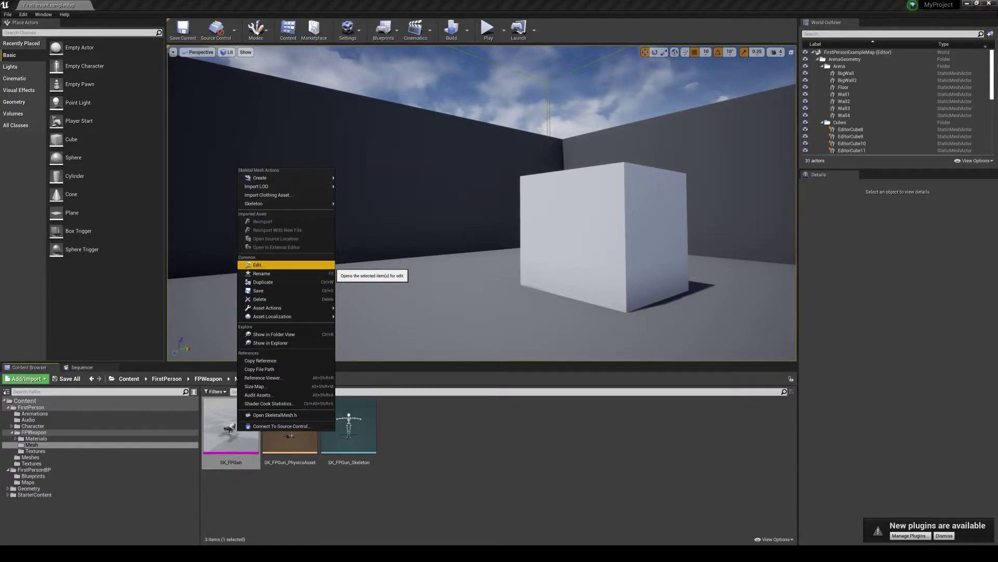
Export the SK_FPGun skeletal mesh as an FBX file into the Sample project's Weapons folder with the default export options
mouse_move(270, 203)
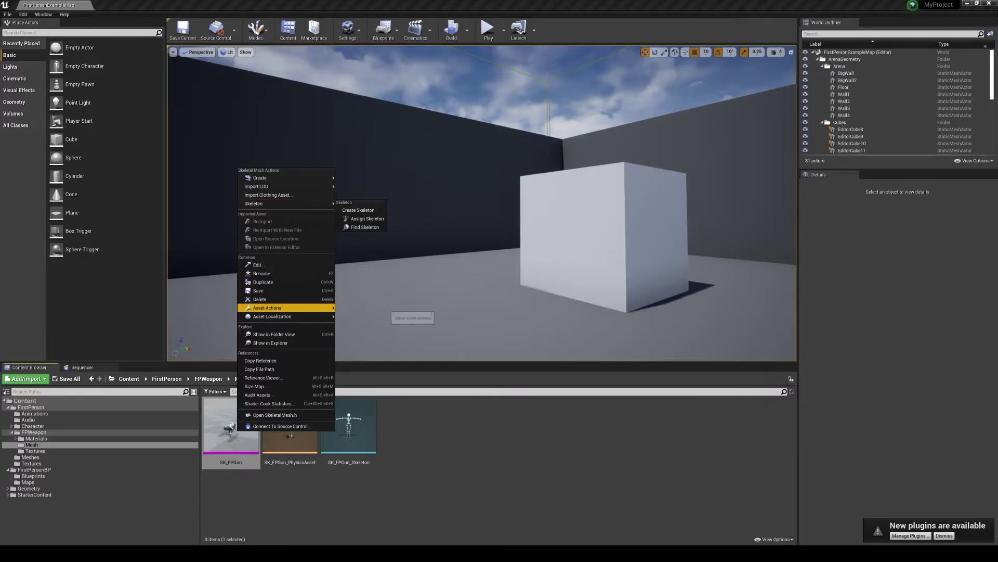
mouse_move(271, 307)
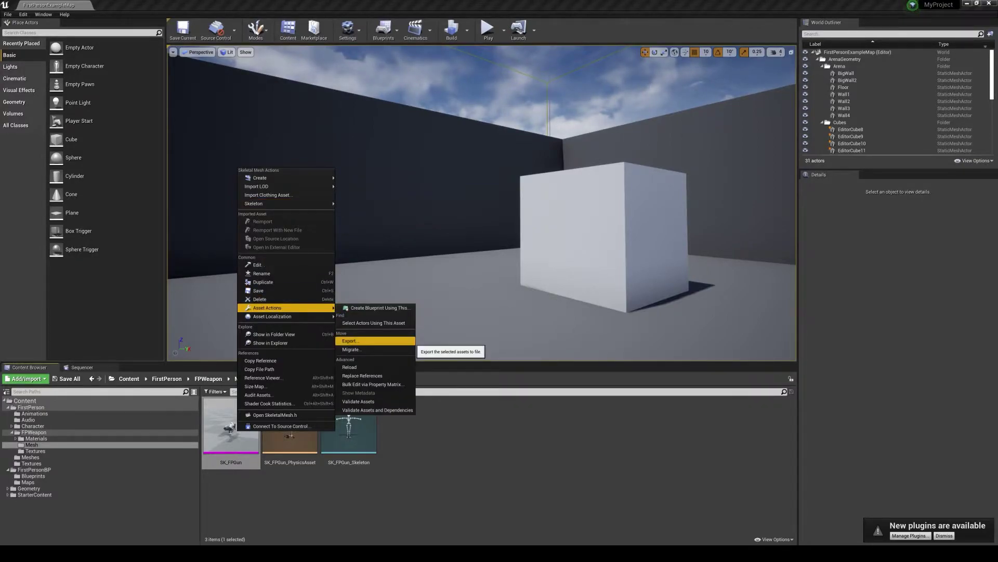
click(401, 340)
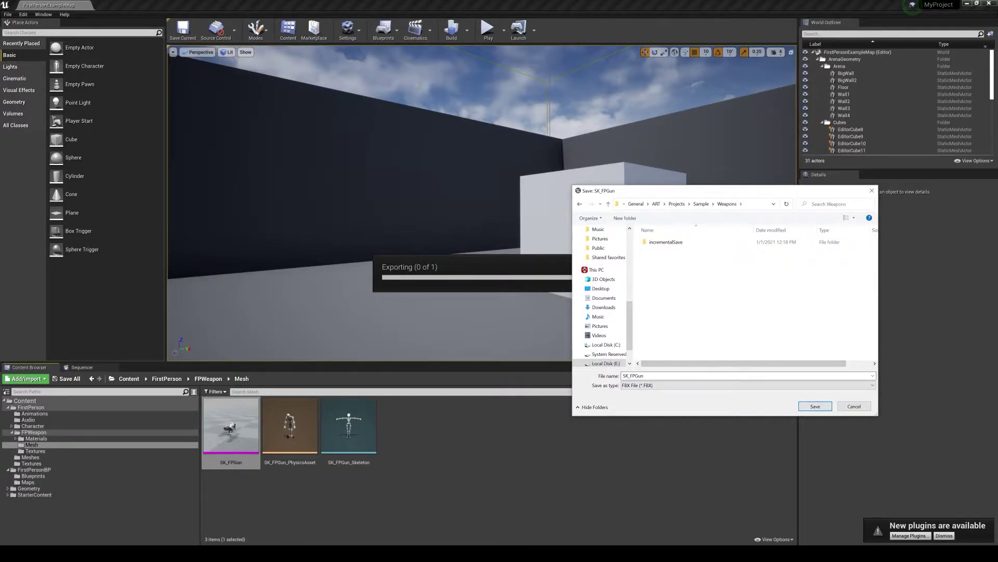
key(Return)
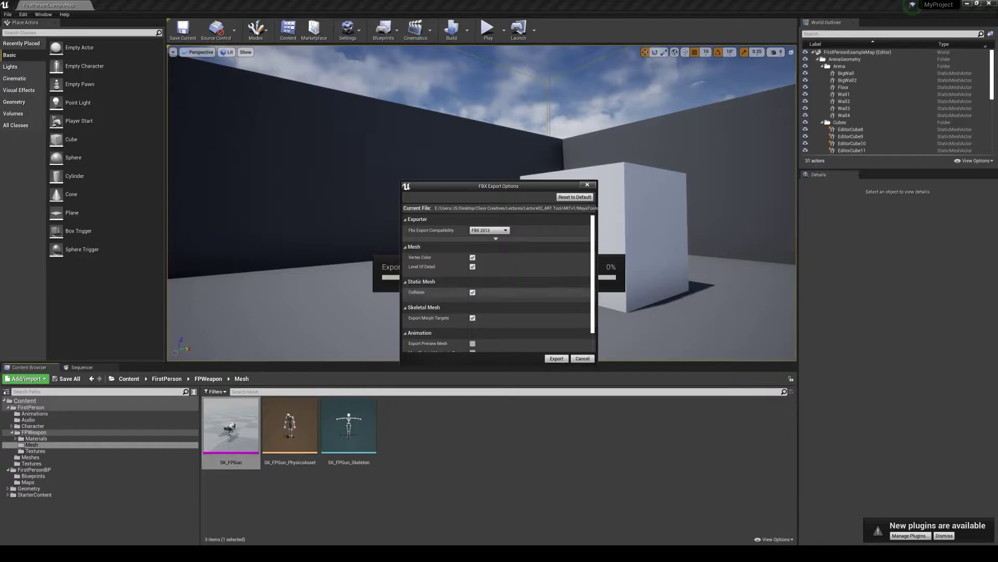
key(Return)
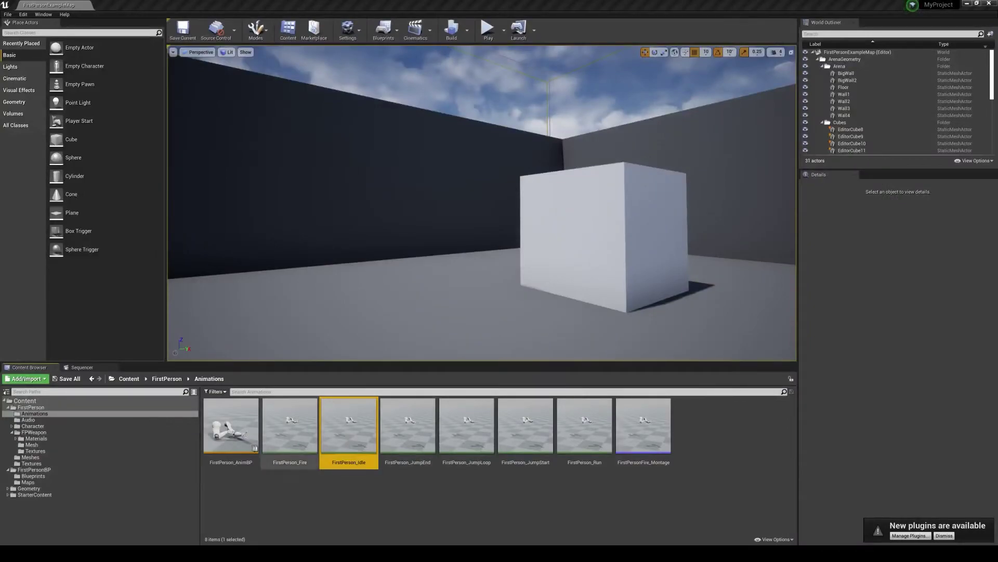
Start exporting the FirstPerson_Fire and FirstPerson_Idle animations together, saving FirstPerson_Idle as FBX in the Sample project's Animations folder
ctrl+click(283, 451)
right_click(340, 448)
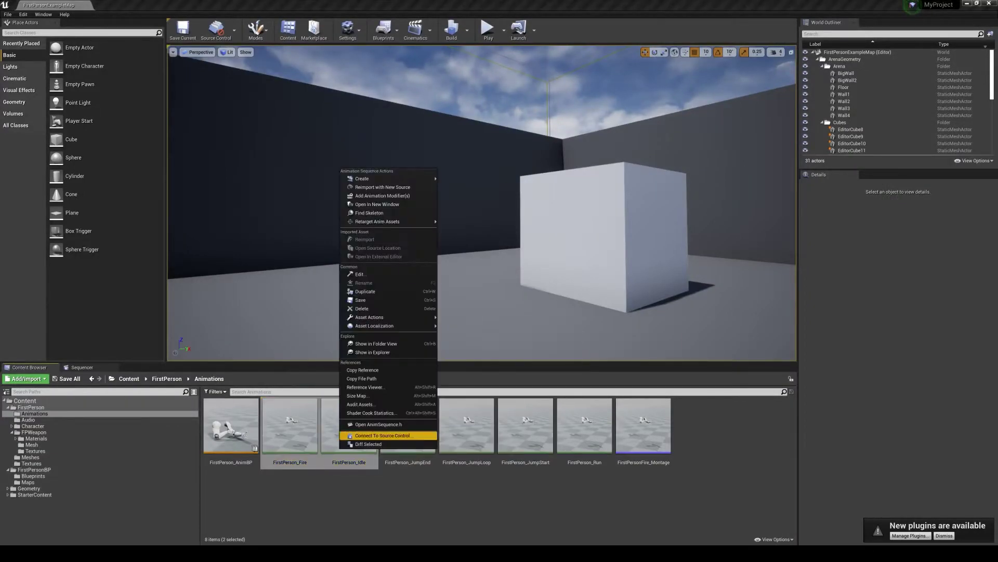
mouse_move(384, 325)
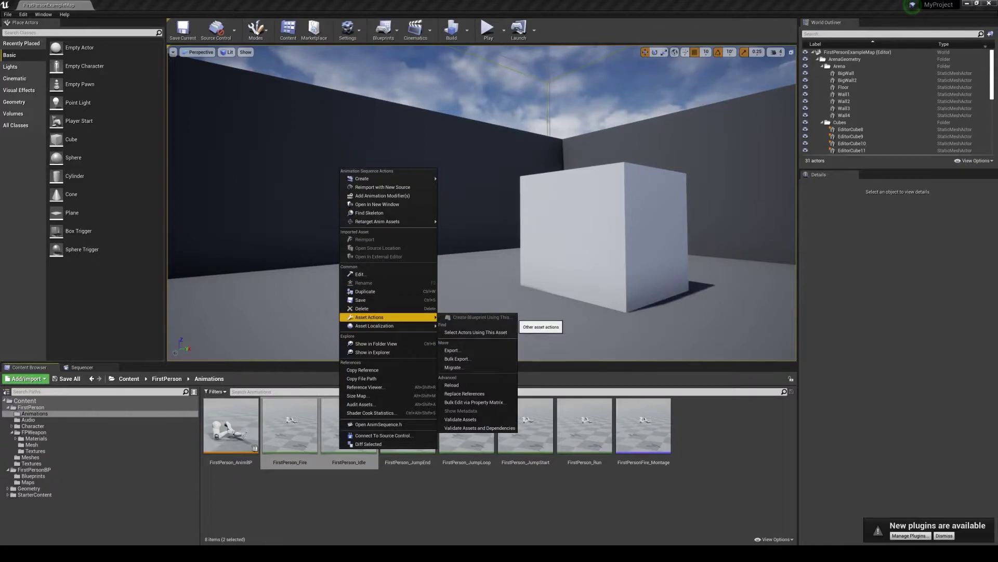
click(452, 350)
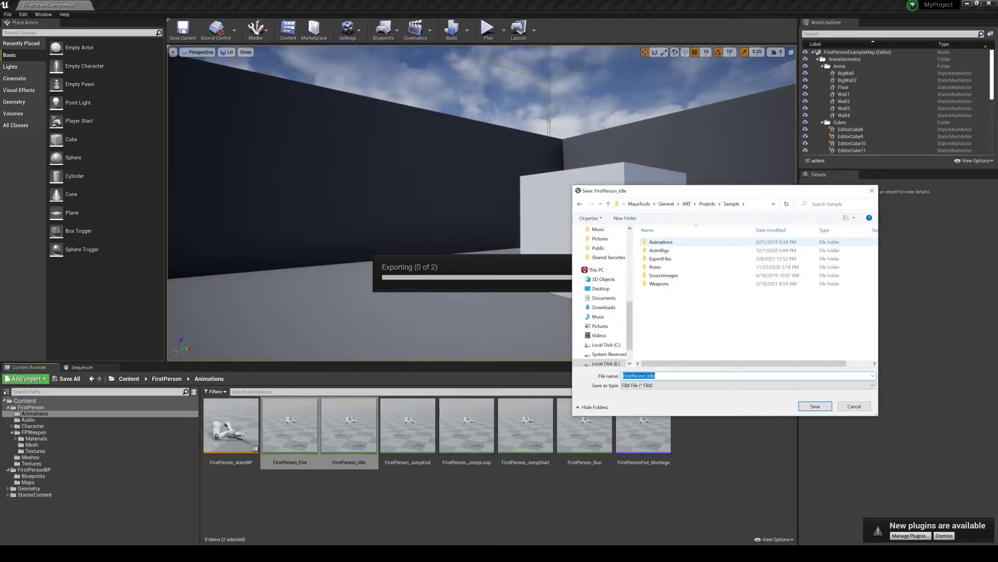
click(661, 242)
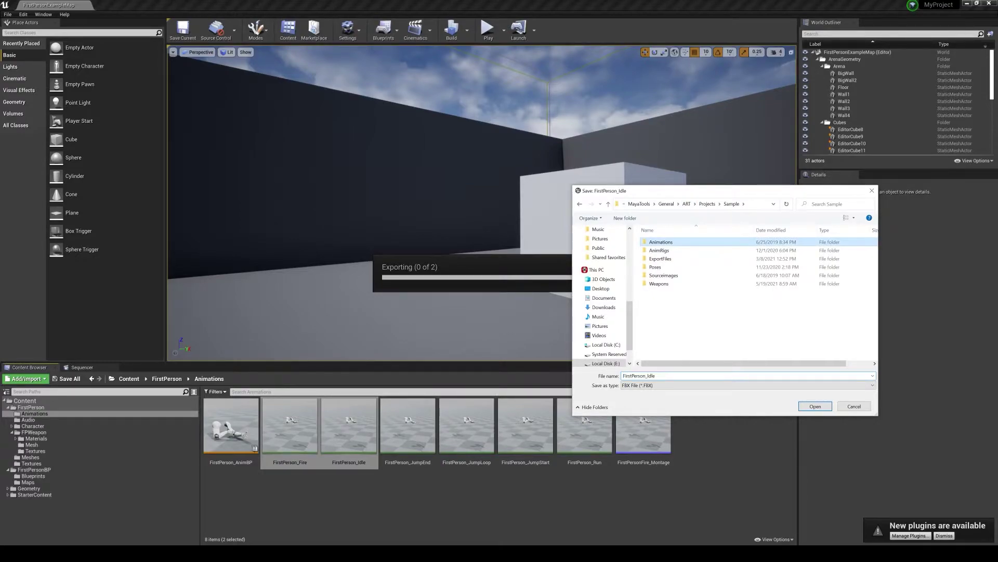
double_click(661, 241)
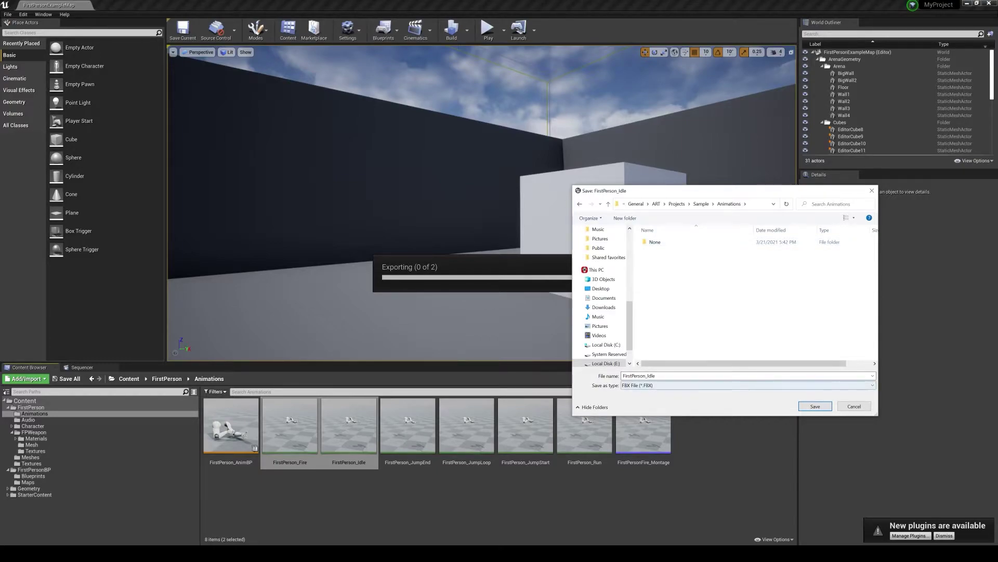
click(814, 405)
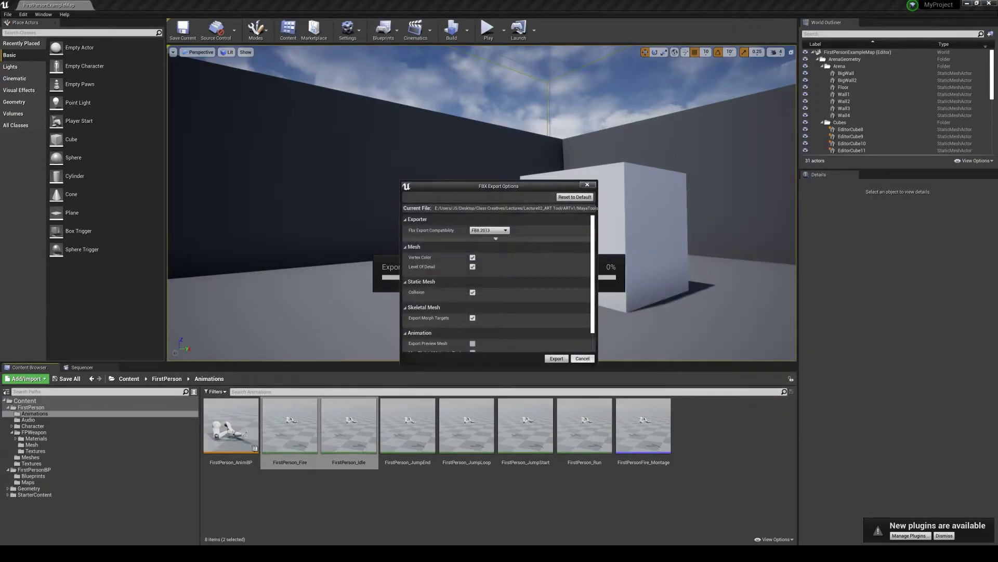
click(557, 360)
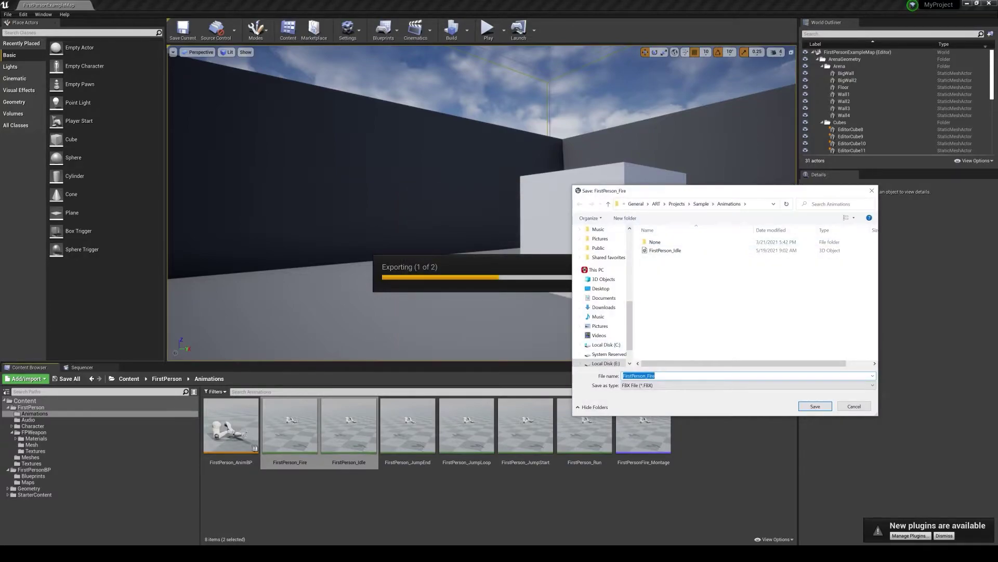
Save the FirstPerson_Fire animation as FBX in the same Animations folder with the default export options
click(701, 203)
click(707, 203)
double_click(660, 242)
double_click(660, 242)
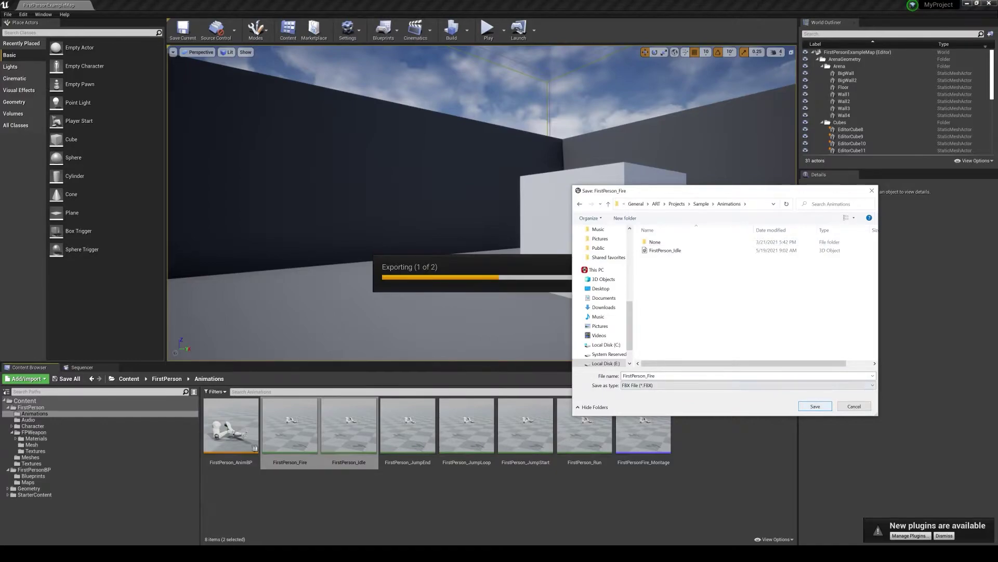
key(Return)
key(Return)
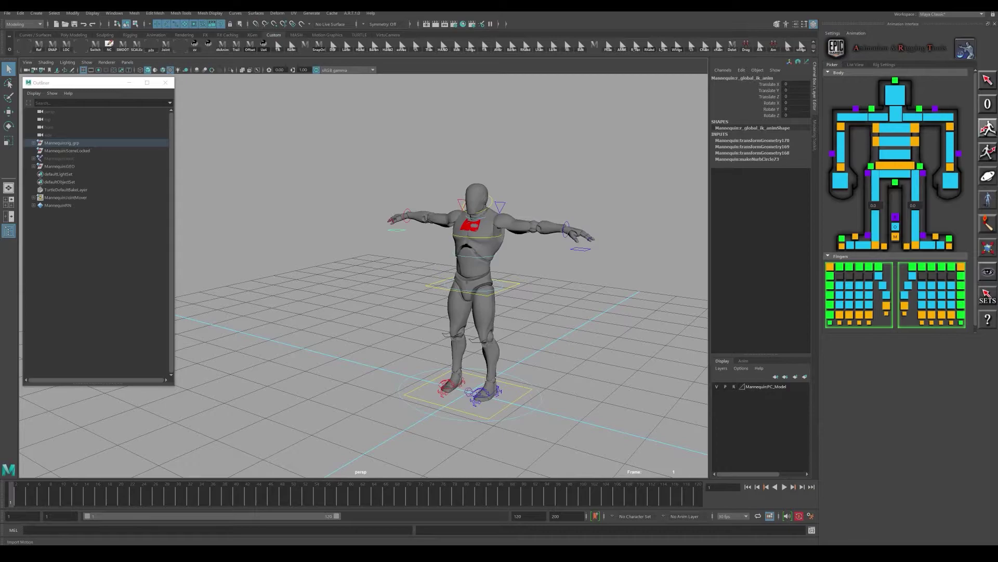
In Maya, import FirstPerson_Idle.FBX from the Animations folder as mocap onto the Mannequin rig with the Import Motion tool
click(988, 128)
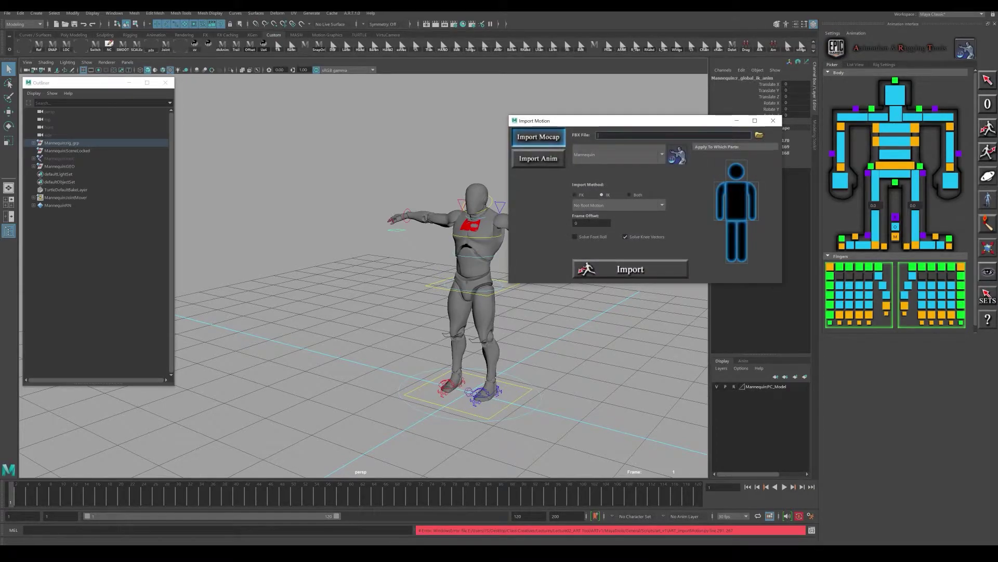
click(759, 135)
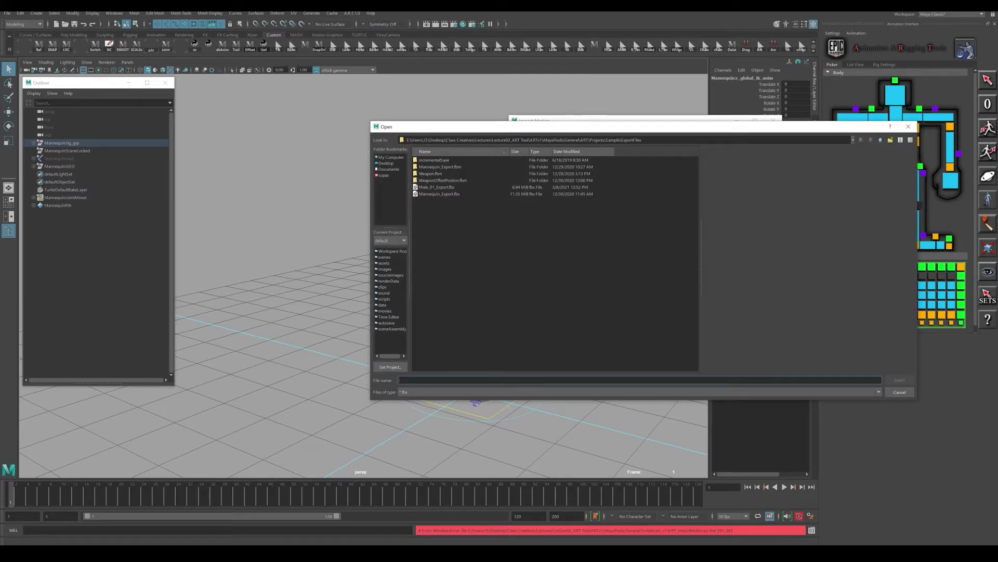
key(alt+Up)
double_click(429, 160)
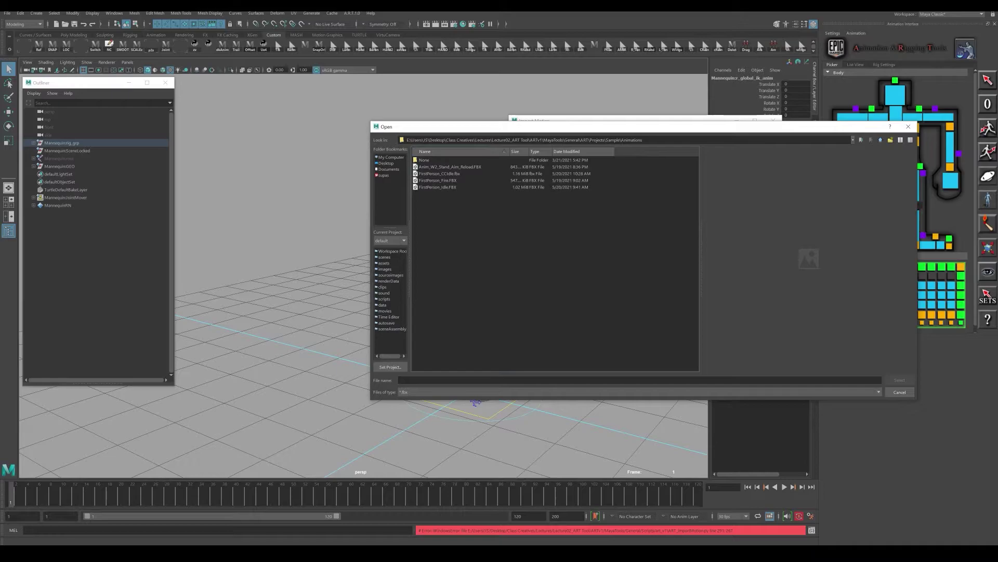
click(437, 186)
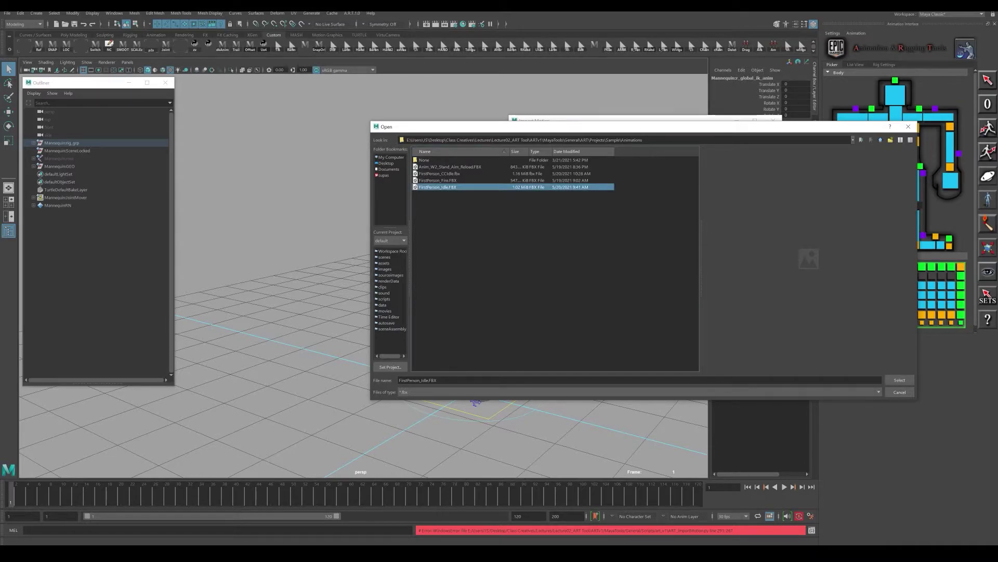
click(900, 380)
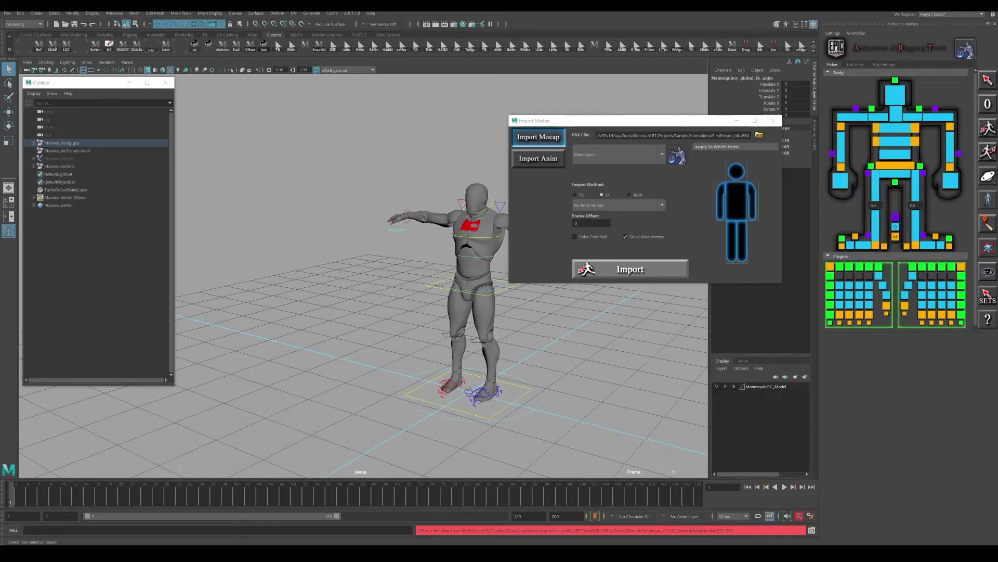
click(630, 269)
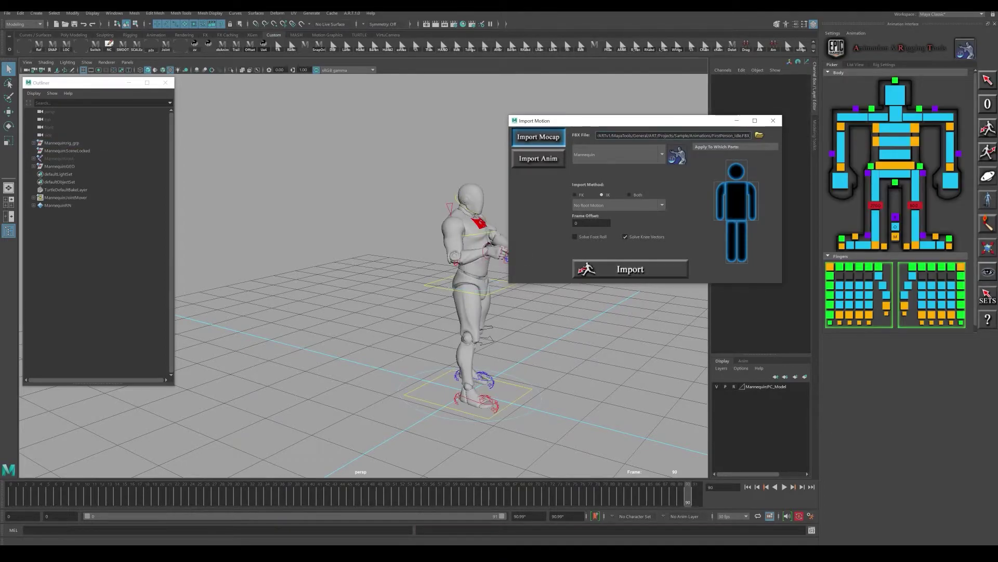
Play back the imported idle motion, examine the arms and hands, and return to the first frame
alt+drag(468, 291, 358, 276)
alt+middle_drag(385, 260, 436, 264)
alt+right_drag(436, 264, 483, 265)
alt+drag(457, 271, 382, 268)
alt+middle_drag(364, 260, 391, 273)
key(alt+v)
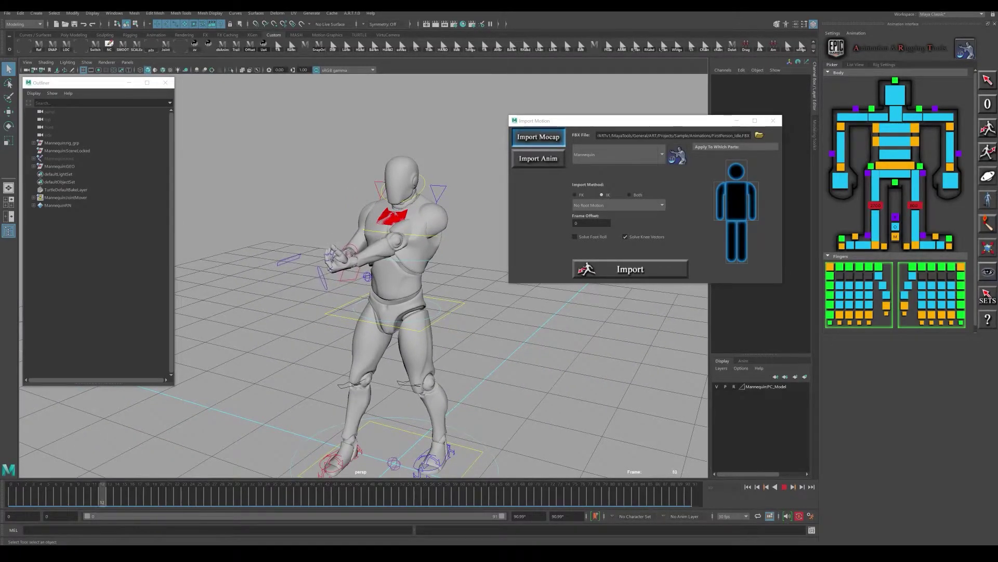
key(alt+shift+v)
Delete all keys of the left clavicle control across the whole timeline and return to the first frame
alt+drag(395, 218, 367, 295)
scroll(367, 296, up, 2)
alt+middle_drag(366, 295, 428, 277)
click(493, 246)
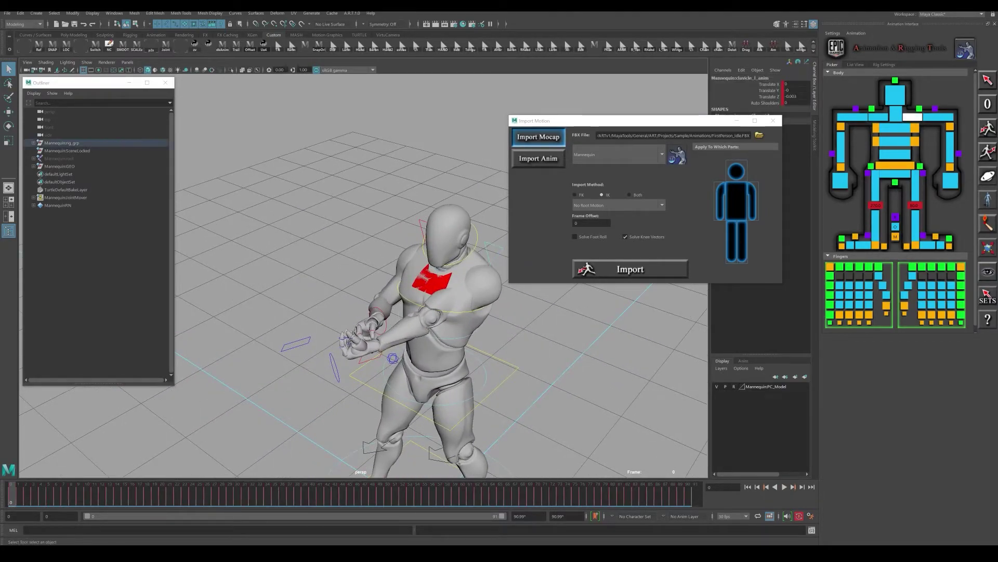
key(w)
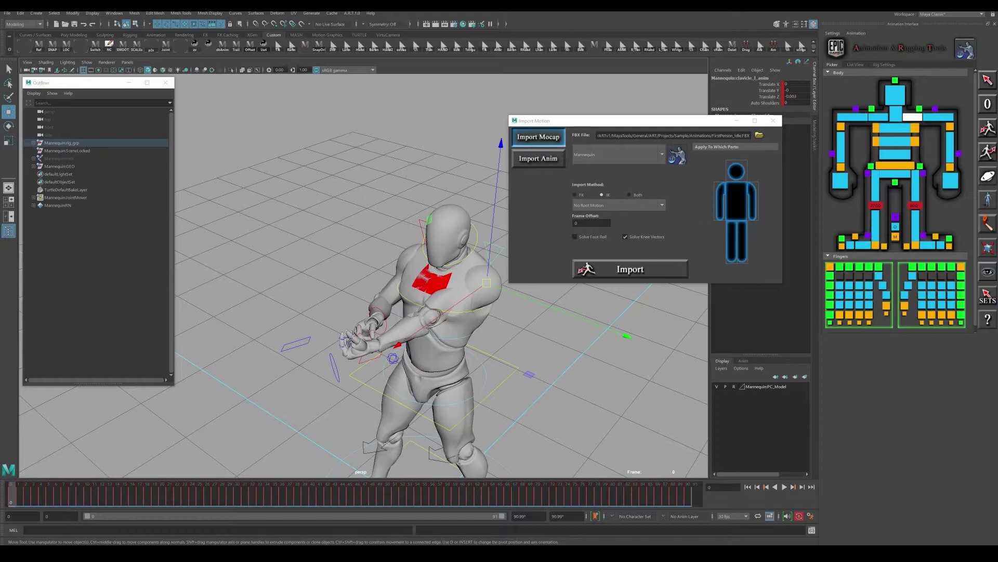
shift+drag(11, 494, 691, 494)
right_click(691, 494)
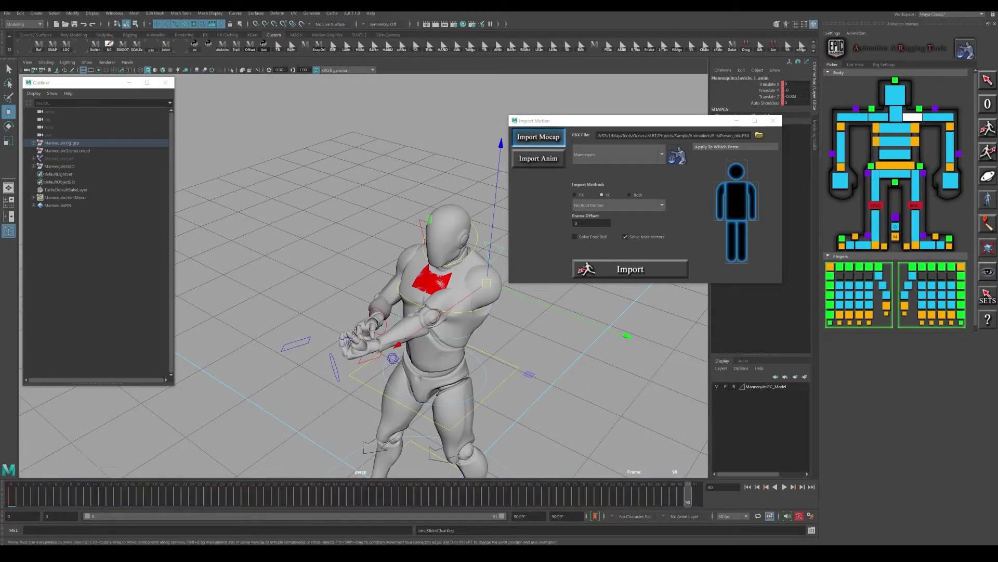
key(alt+shift+v)
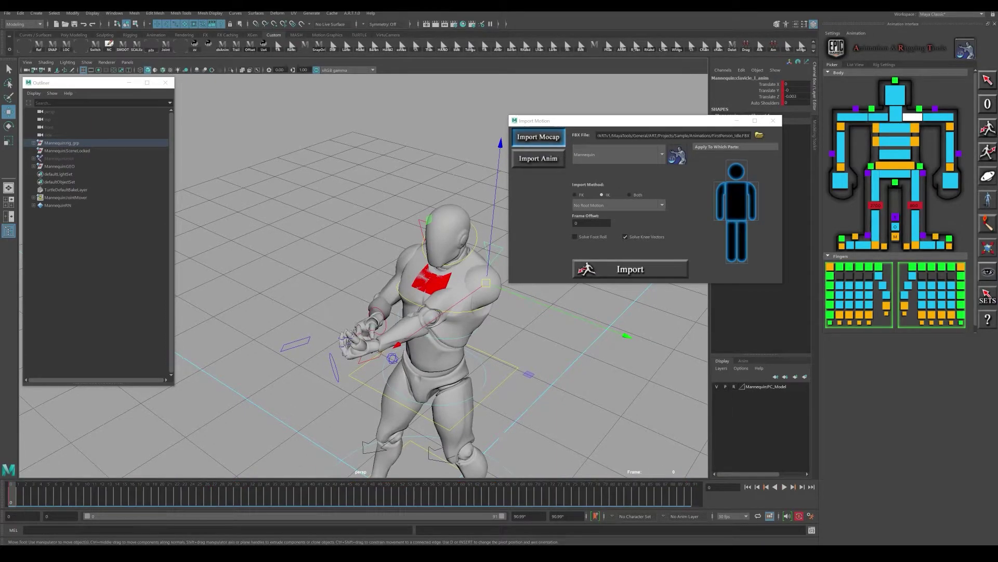
Move the left clavicle control forward and down so the left shoulder reaches ahead of the chest
drag(486, 283, 429, 334)
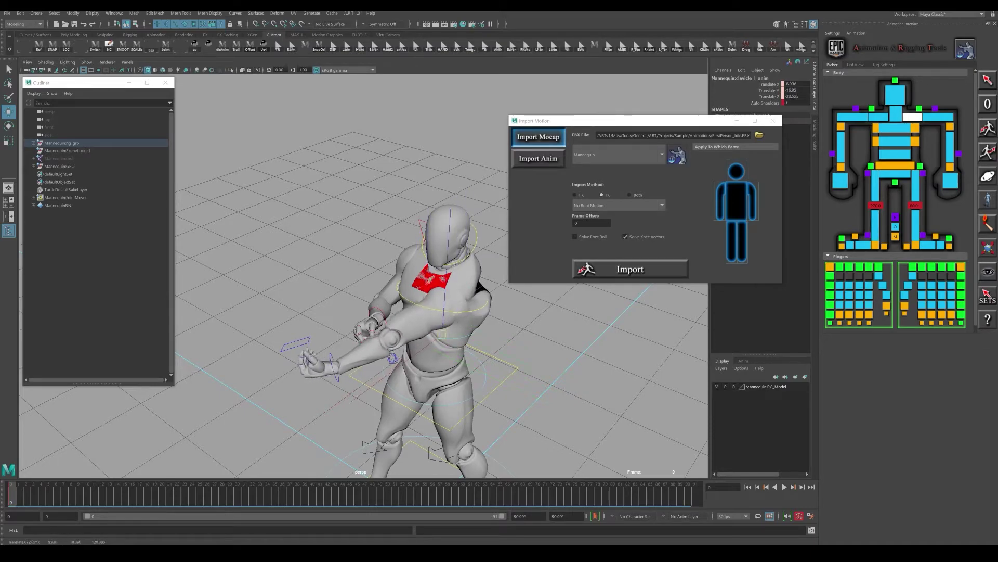
drag(419, 348, 390, 374)
alt+middle_drag(468, 260, 364, 244)
alt+right_drag(364, 244, 406, 243)
alt+middle_drag(405, 243, 412, 217)
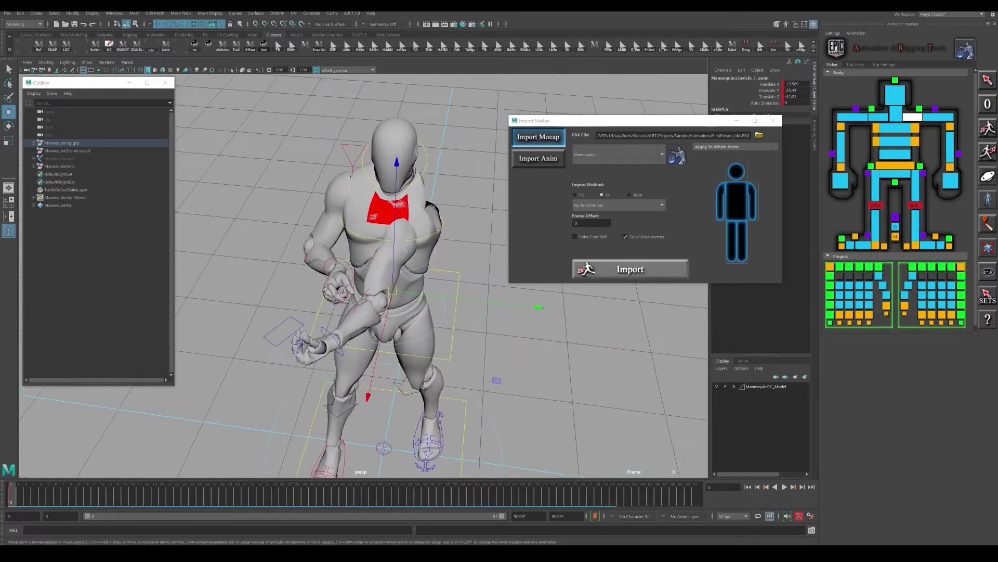
Delete all keys of the left IK elbow control across the whole timeline
click(950, 127)
click(950, 126)
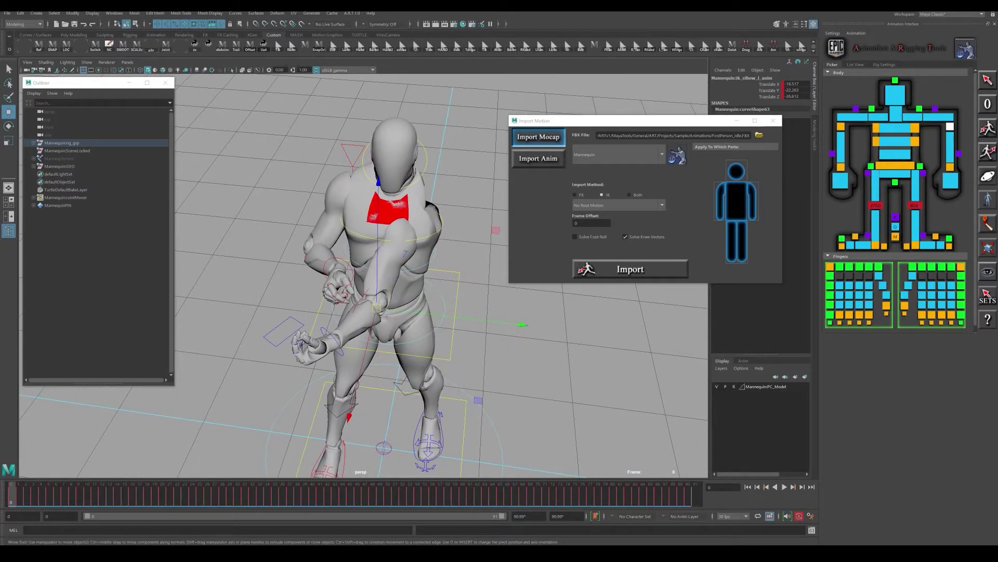
shift+drag(11, 494, 696, 494)
right_click(637, 492)
click(650, 367)
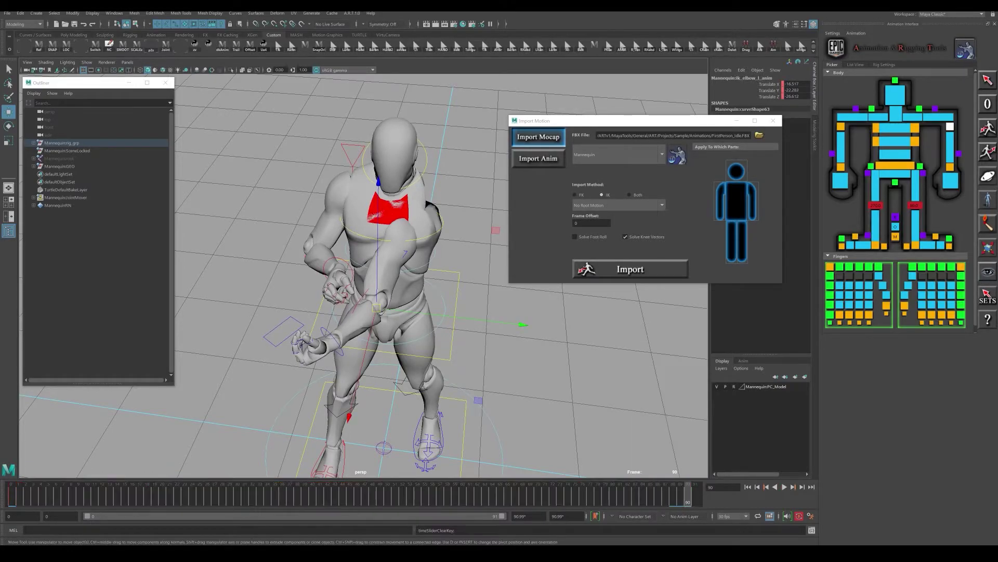
Try moving the left IK elbow control to a new position, and undo that move
alt+drag(395, 312, 404, 264)
alt+middle_drag(404, 264, 403, 294)
drag(393, 258, 432, 276)
key(ctrl+z)
alt+middle_drag(432, 275, 432, 279)
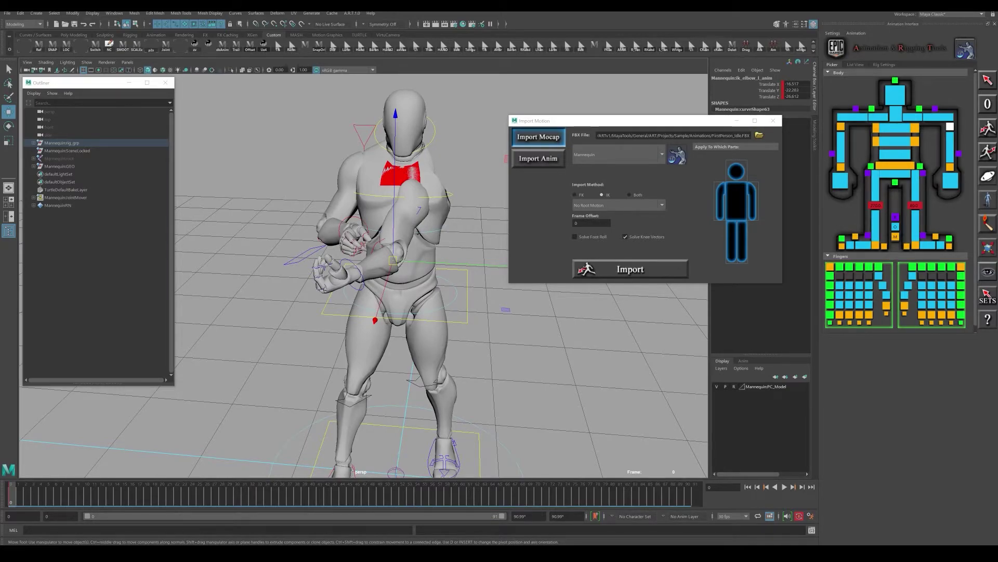
scroll(363, 275, up, 2)
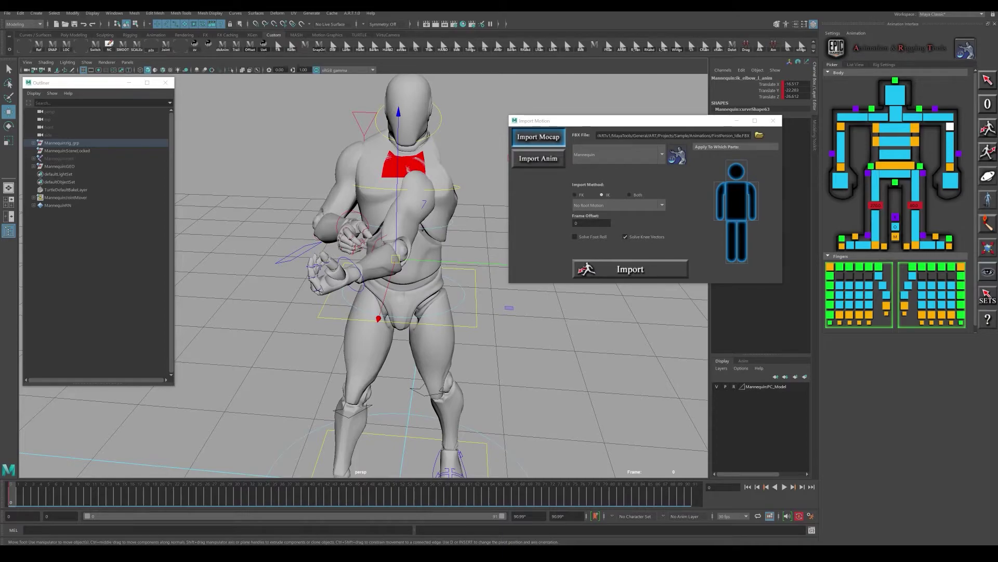
Play the adjusted idle animation briefly and examine the left arm and hand pose from the front and the side
key(alt+v)
key(Escape)
alt+drag(544, 303, 511, 303)
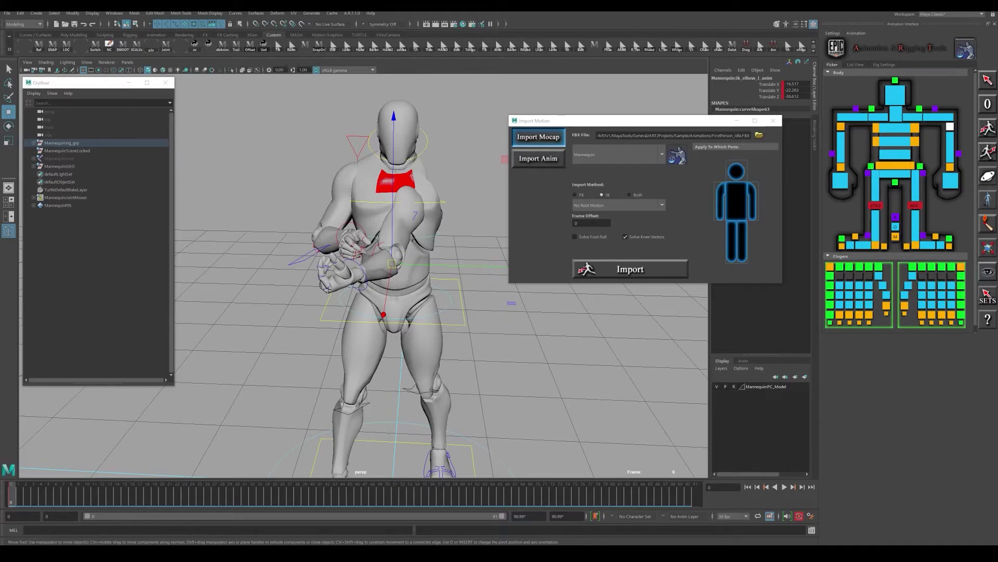
scroll(363, 275, down, 2)
alt+middle_drag(364, 276, 367, 271)
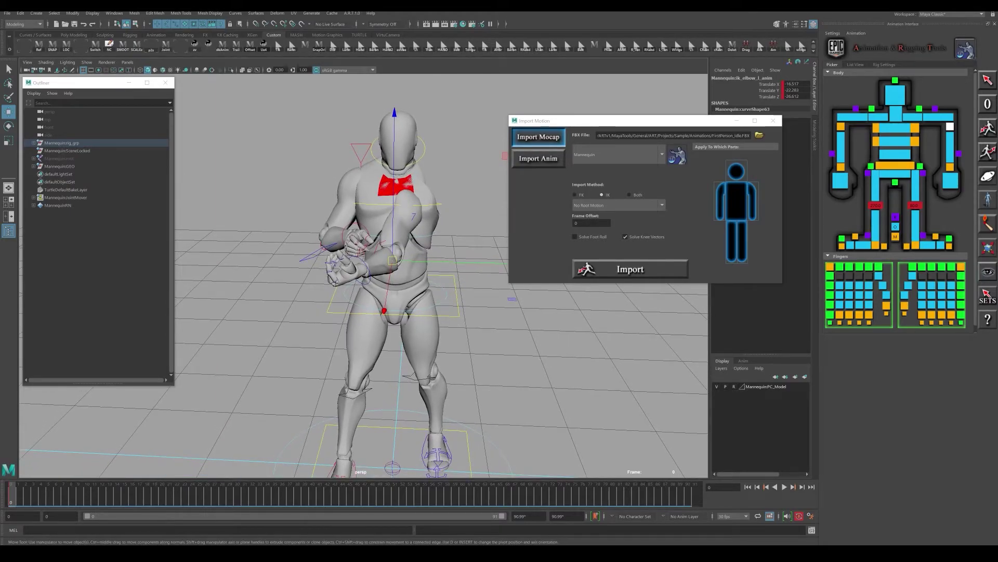
alt+drag(367, 271, 505, 254)
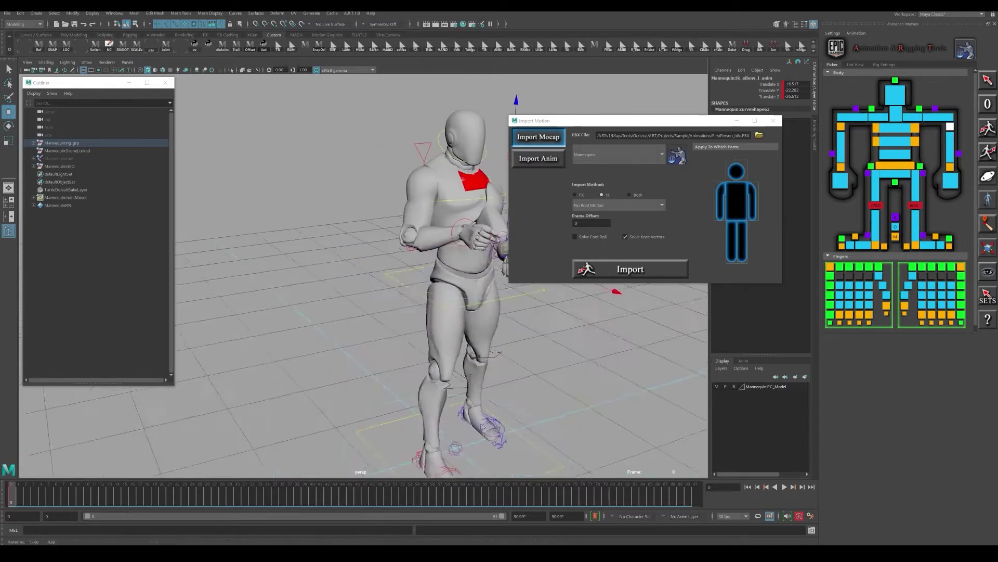
alt+middle_drag(504, 255, 456, 225)
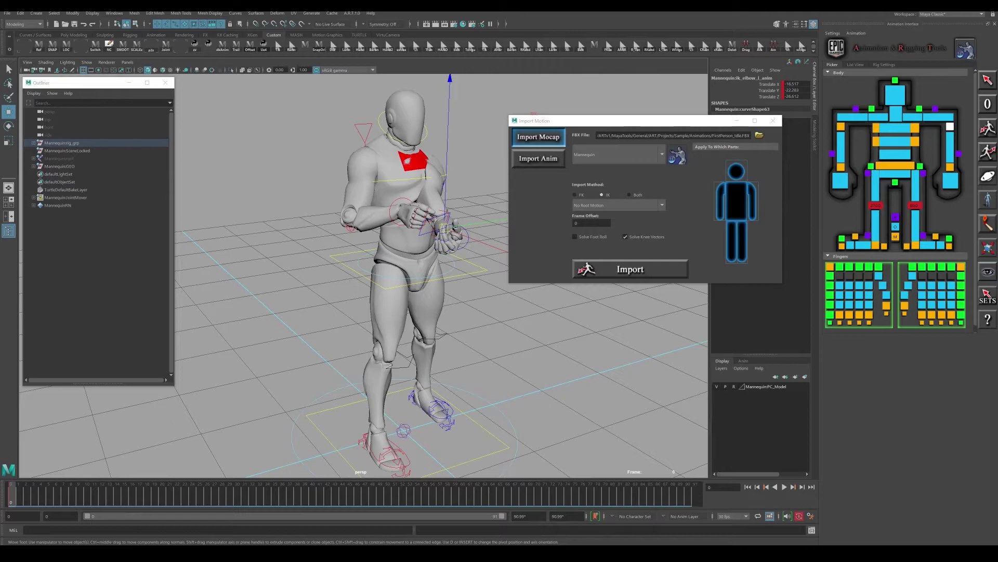
Play the idle animation through once more and examine the Mannequin's full-body stance from a wider, more frontal view
key(alt+v)
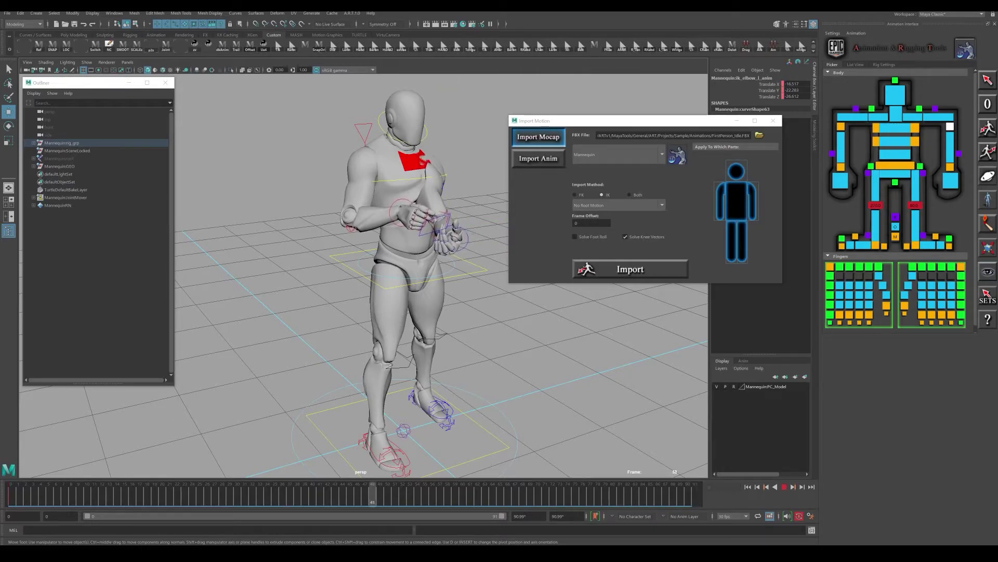
key(Escape)
scroll(364, 276, down, 2)
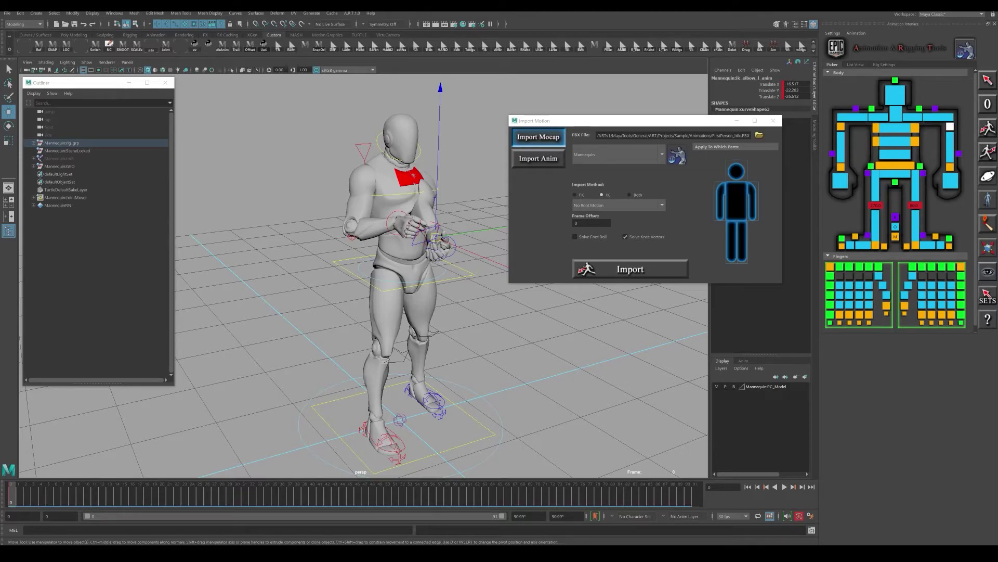
alt+drag(414, 234, 338, 224)
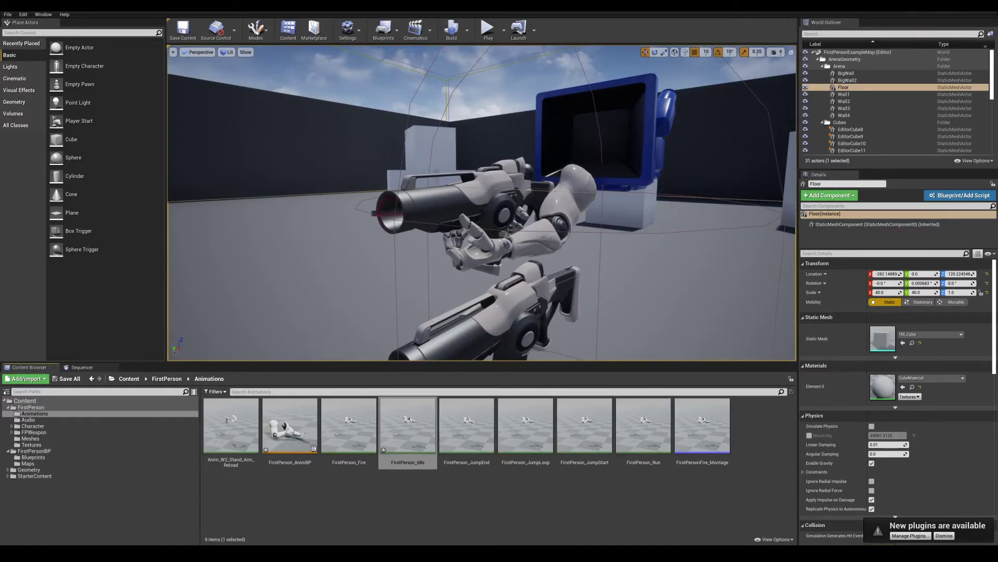
Switch to Unreal Engine, run the first-person level in the editor and eject from the player character
right_drag(482, 203, 499, 219)
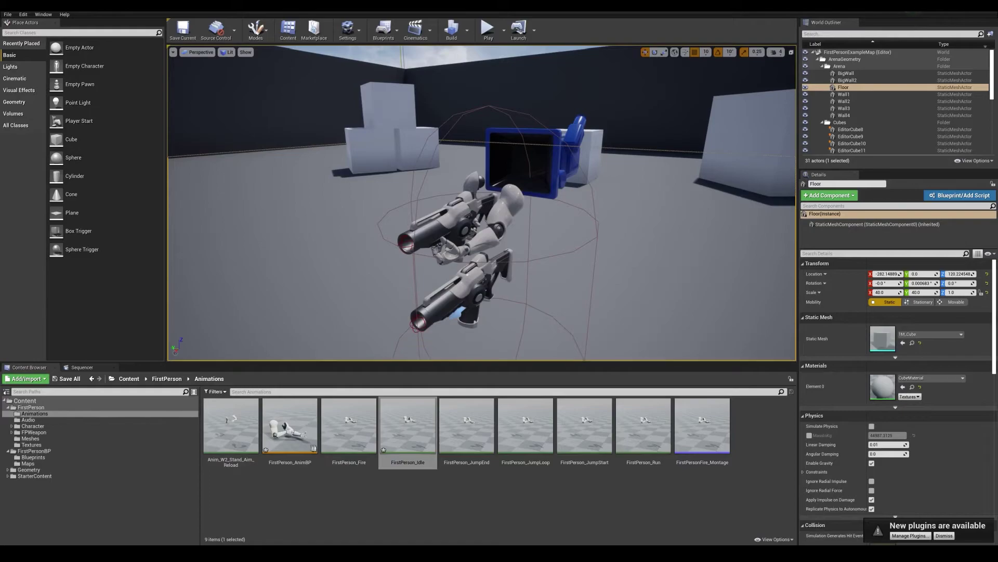
key(alt+p)
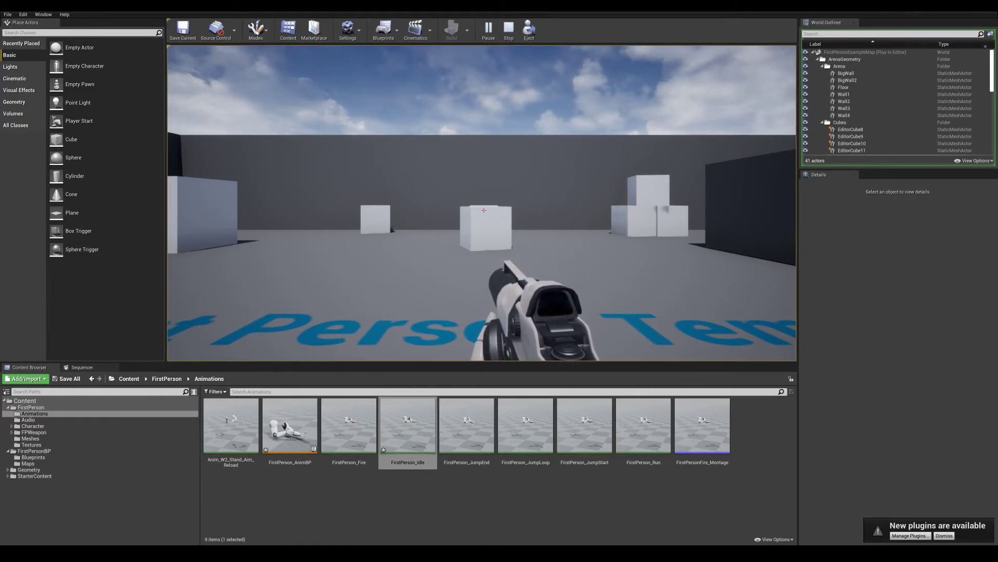
click(529, 29)
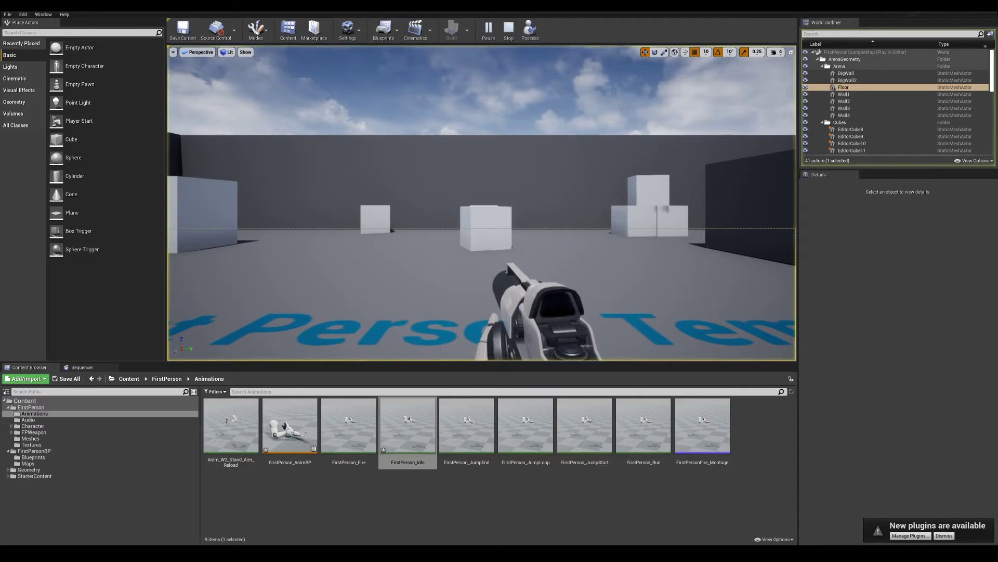
Examine how the first-person arms and shoulders hold the gun from behind and from the side, and stop the play session
right_drag(482, 202, 309, 227)
key(w)
key(s)
key(d)
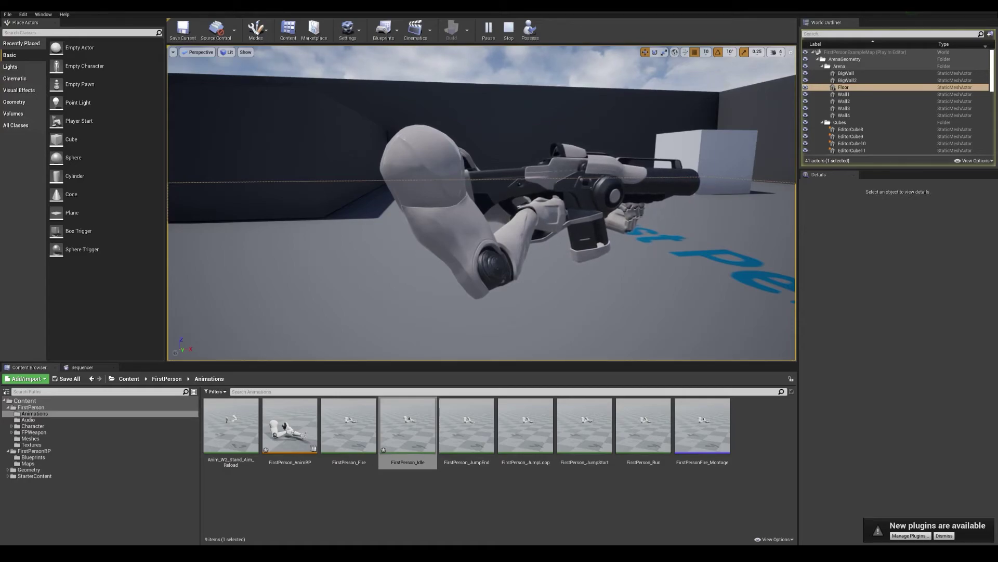
right_drag(482, 203, 555, 203)
key(d)
key(d)
key(d)
key(a)
key(a)
key(d)
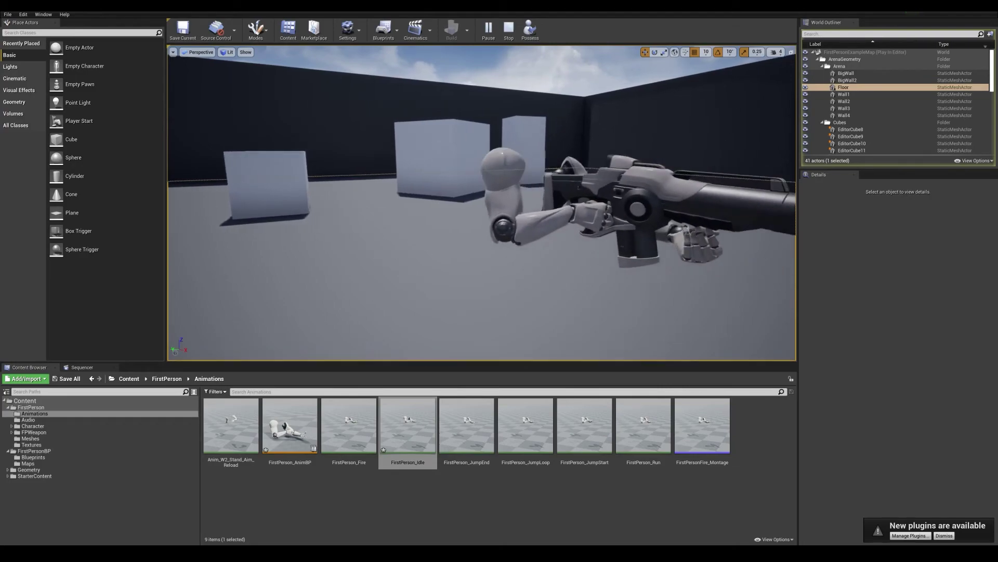
key(d)
right_drag(482, 203, 565, 203)
key(a)
key(a)
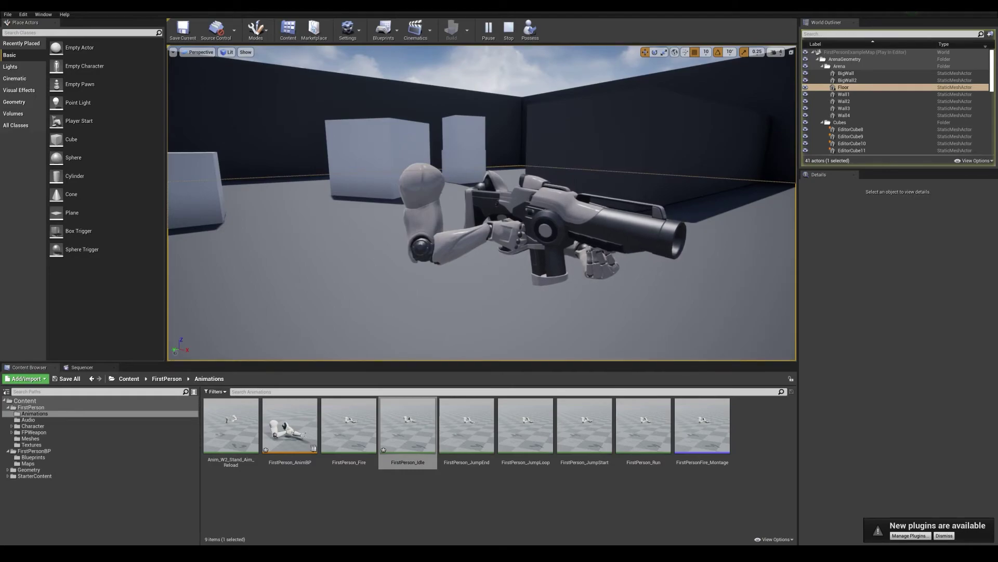
click(509, 30)
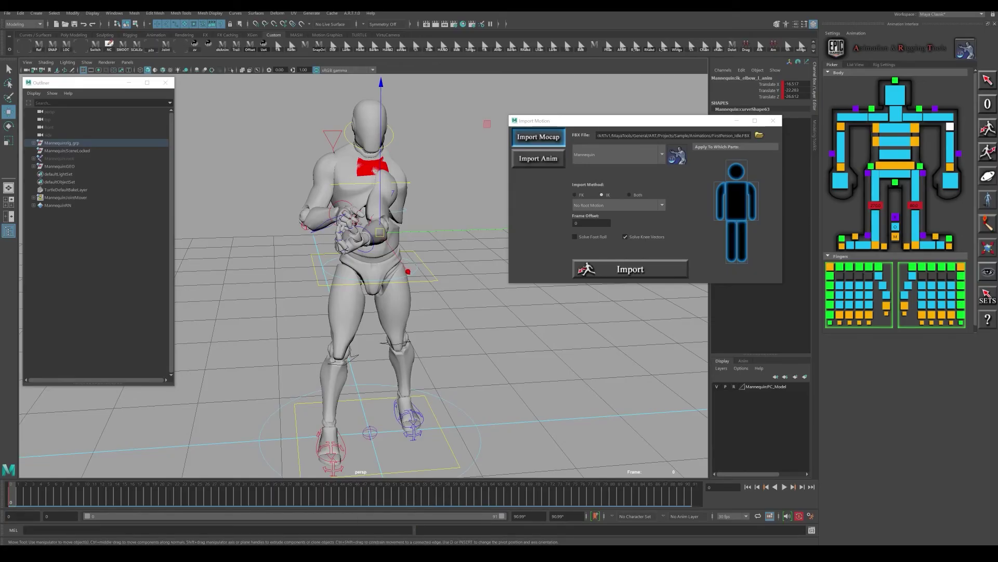
Switch back to Maya and view the Mannequin's arm pose straight from the front
right_click(475, 323)
alt+drag(587, 385, 557, 357)
alt+middle_drag(556, 357, 587, 367)
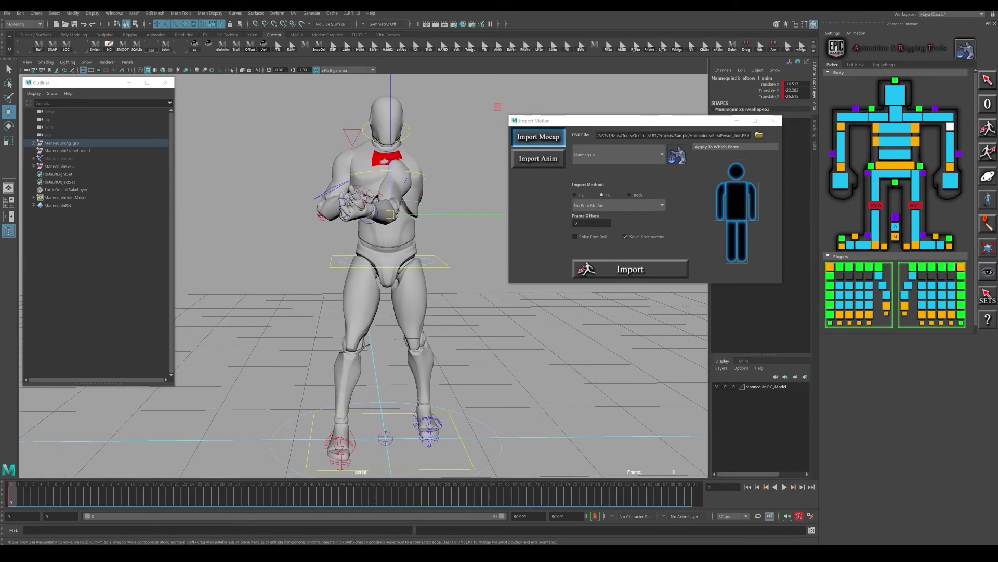